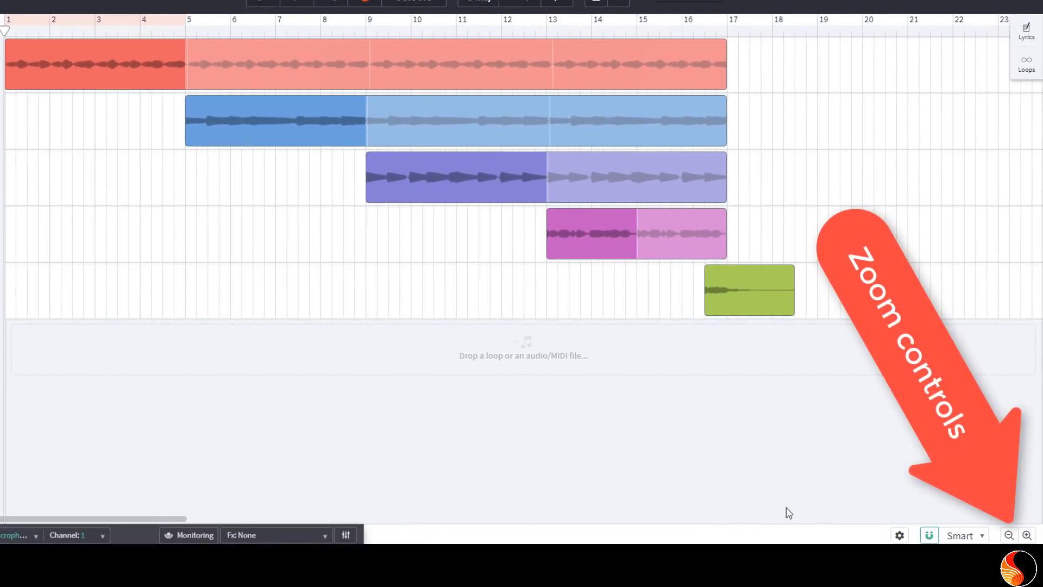
Open the project's lyrics and notes and highlight the loop pack name "Trap pop Fusion".
{"action": "left_click", "coordinate": [1009, 537]}
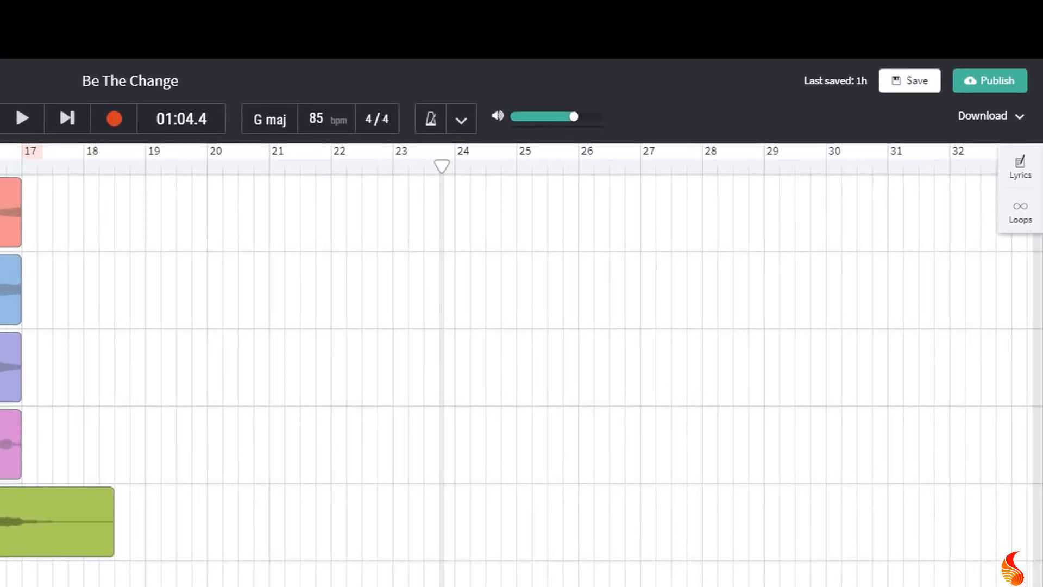
{"action": "left_click", "coordinate": [1026, 187]}
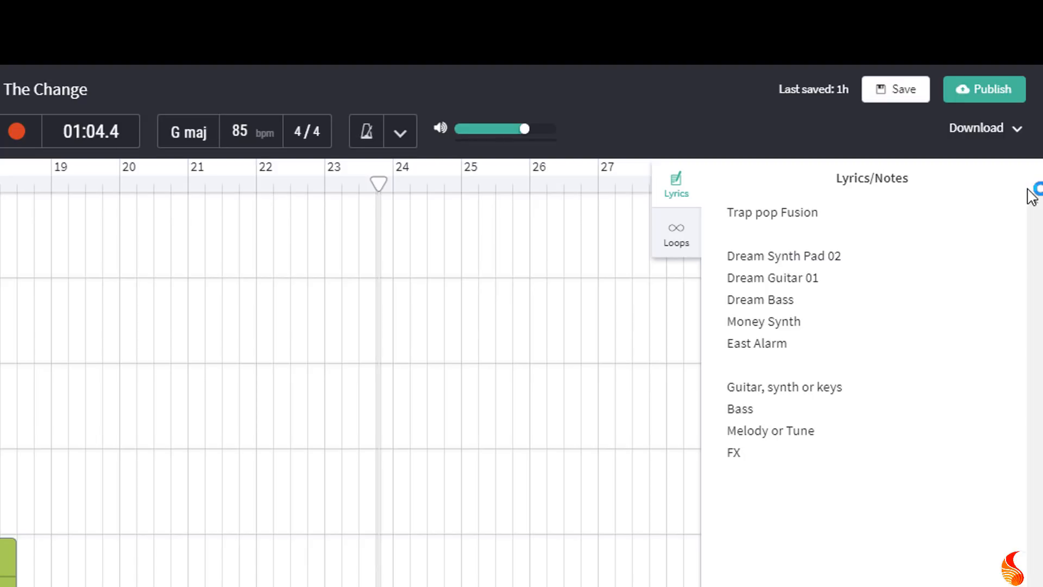
{"action": "left_click", "coordinate": [733, 212]}
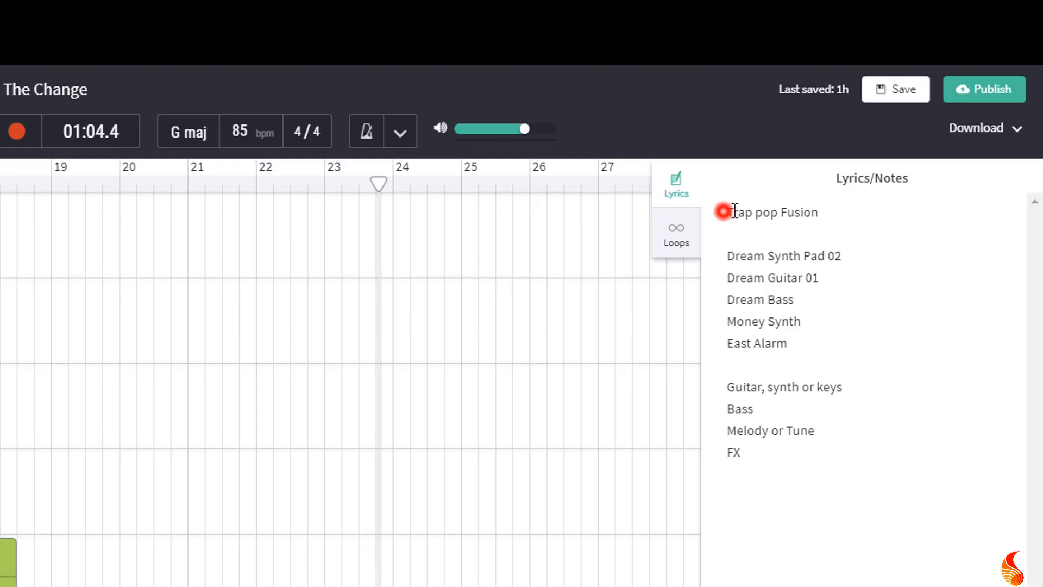
{"action": "left_click_drag", "start_coordinate": [821, 212], "coordinate": [721, 213]}
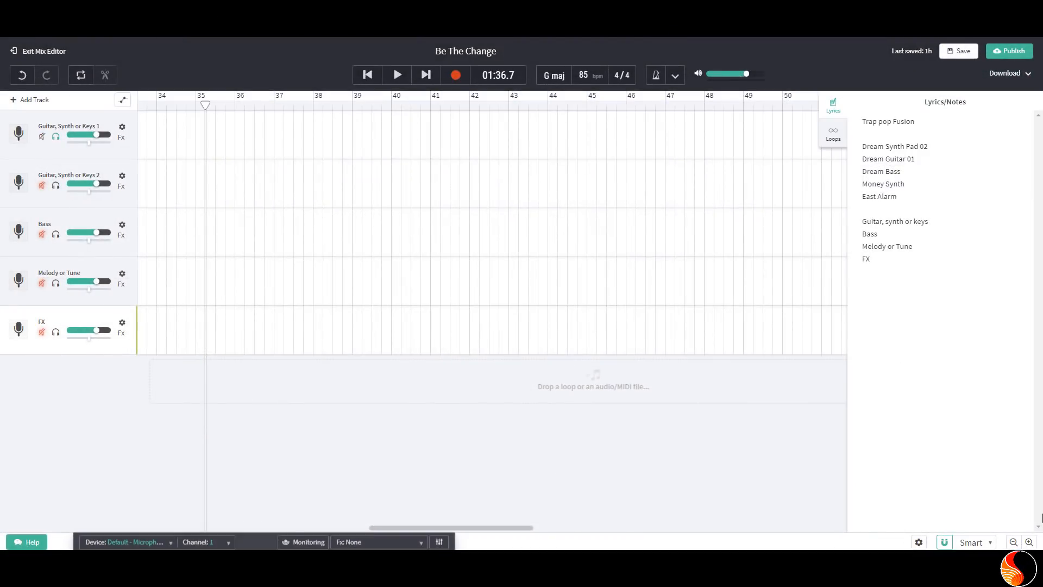
Open the Trap Pop Fusion pack in the loop library and browse to the end of its loops.
{"action": "left_click", "coordinate": [827, 134]}
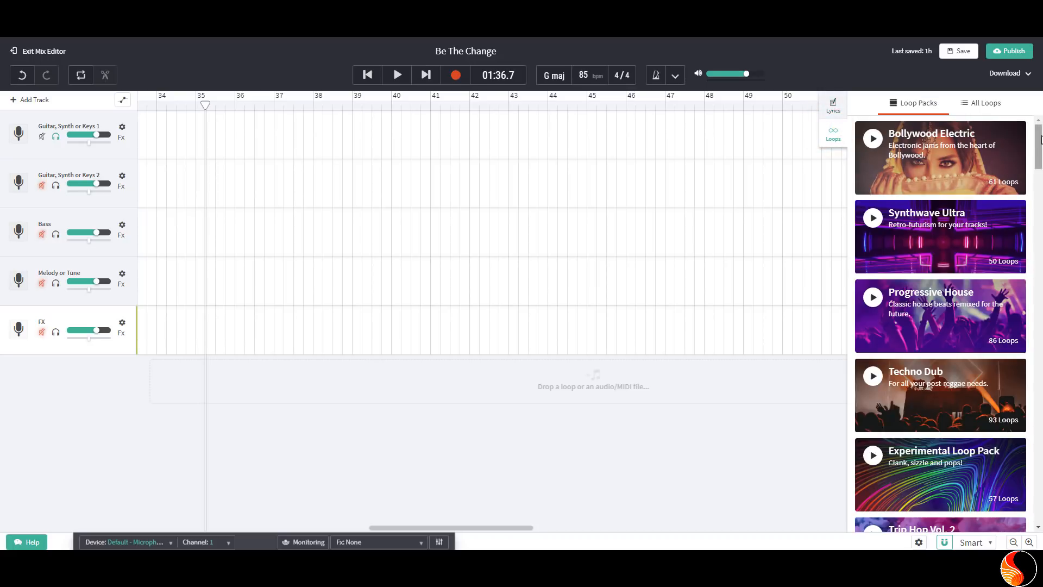
{"action": "left_click_drag", "start_coordinate": [1040, 139], "coordinate": [1041, 240]}
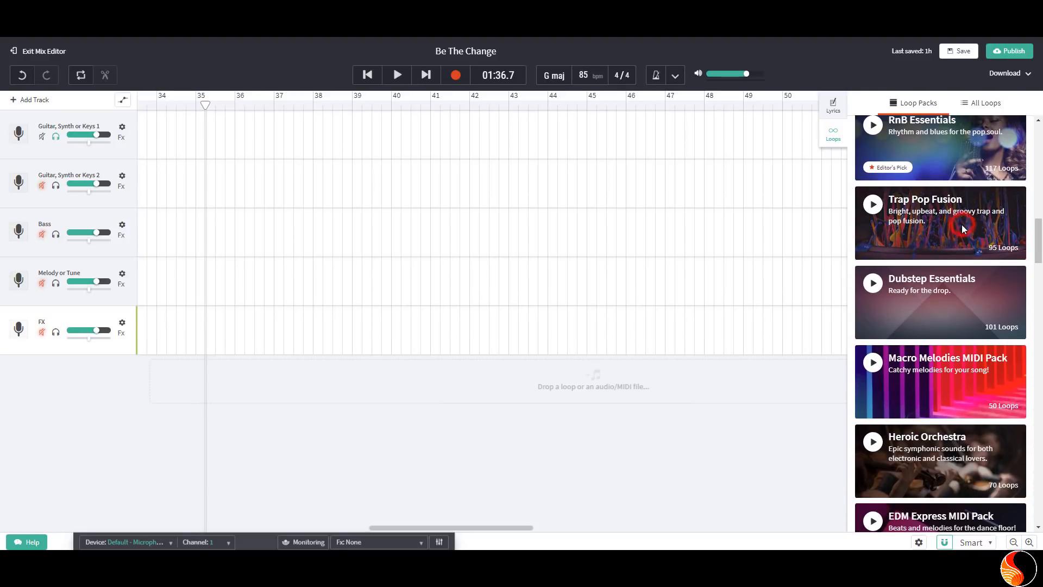
{"action": "left_click", "coordinate": [962, 224]}
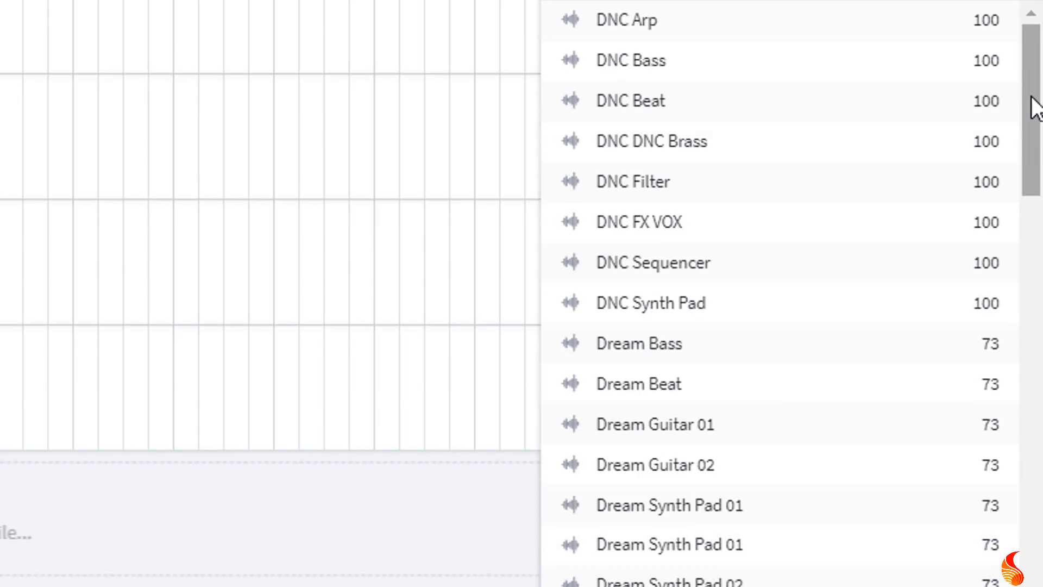
{"action": "left_click_drag", "start_coordinate": [1031, 104], "coordinate": [1035, 572]}
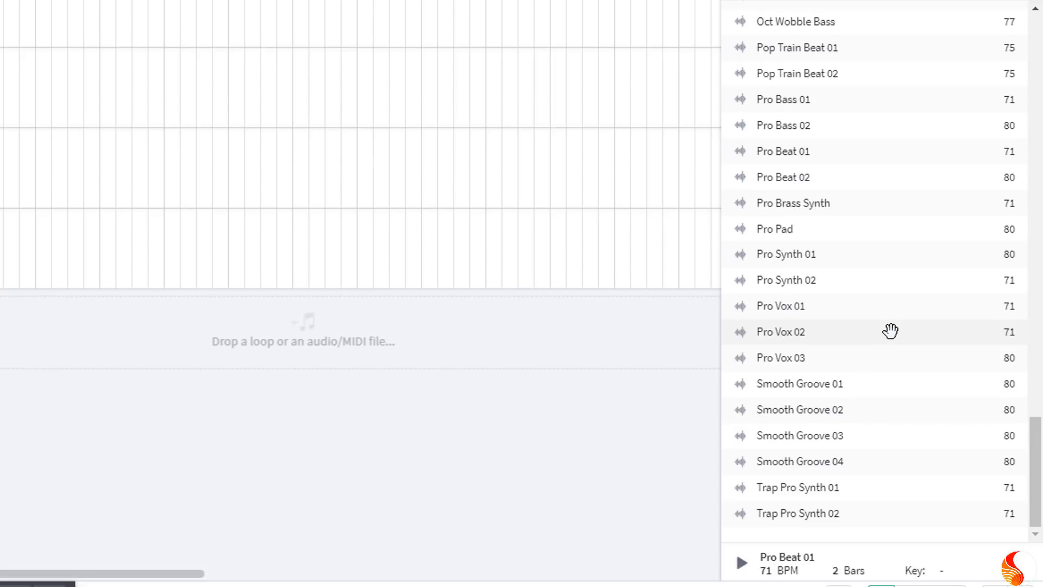
Preview the Pro Beat 01 loop, then add it on a new track repeating from bar 17 to bar 25.
{"action": "left_click", "coordinate": [794, 150]}
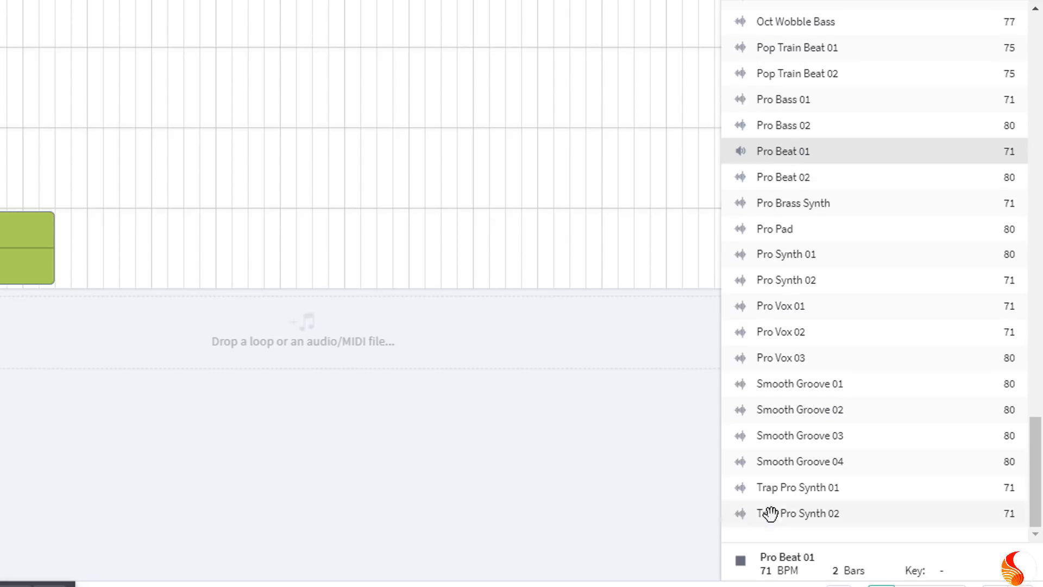
{"action": "left_click", "coordinate": [740, 560]}
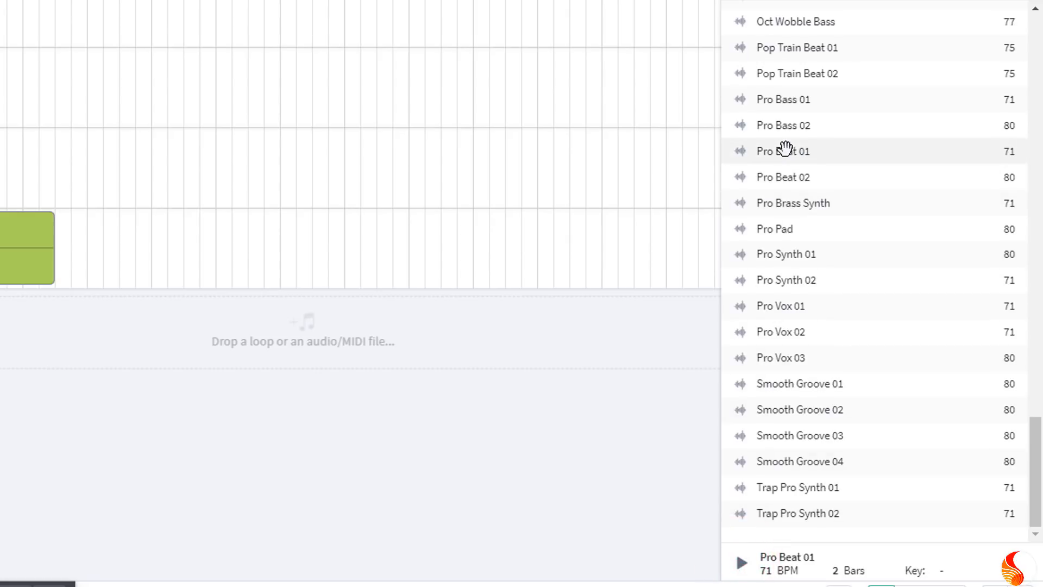
{"action": "left_click_drag", "start_coordinate": [785, 150], "coordinate": [689, 164]}
{"action": "left_click_drag", "start_coordinate": [828, 278], "coordinate": [391, 376]}
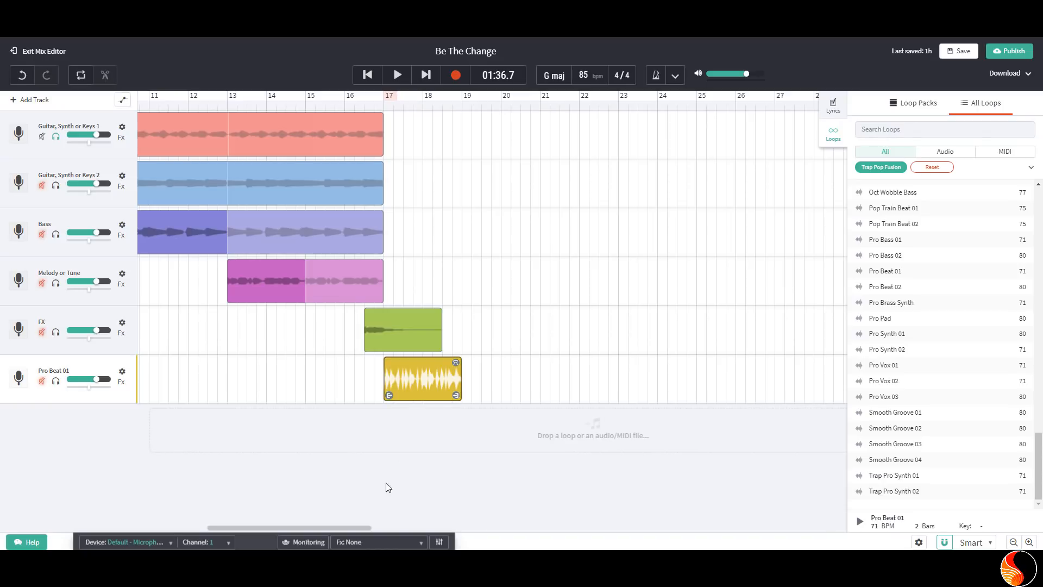
{"action": "mouse_move", "coordinate": [413, 372]}
{"action": "left_mouse_down"}
{"action": "mouse_move", "coordinate": [451, 372]}
{"action": "mouse_move", "coordinate": [415, 376]}
{"action": "left_mouse_up"}
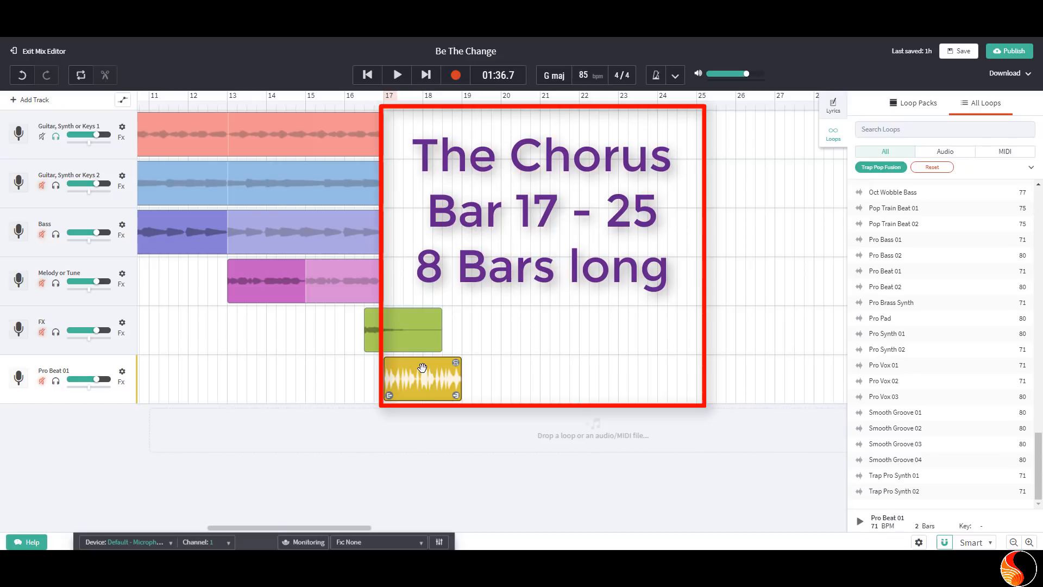
{"action": "left_click_drag", "start_coordinate": [458, 362], "coordinate": [693, 364]}
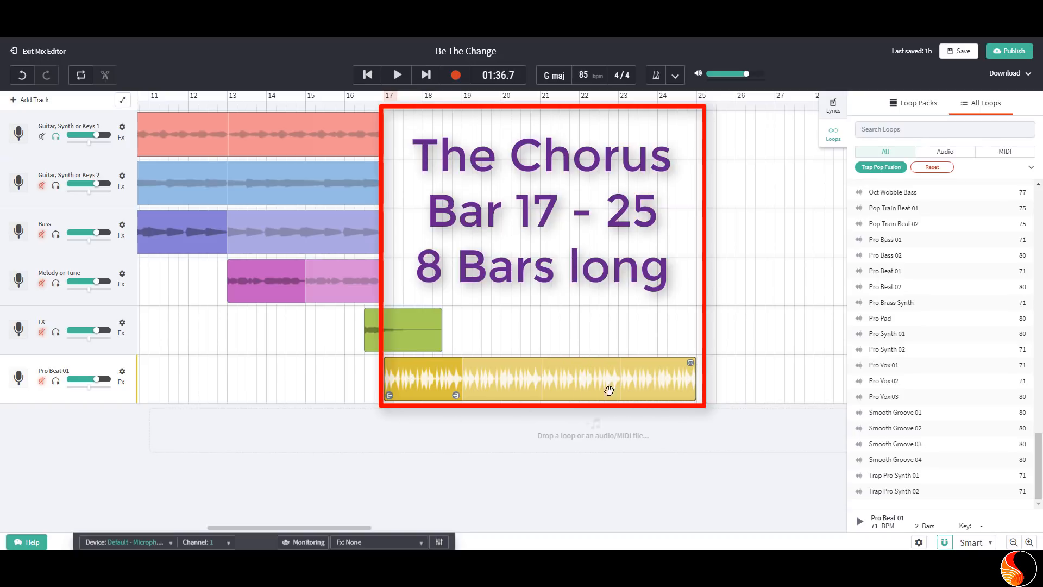
Preview the Pro Synth 01 loop and add it to the Guitar, Synth or Keys 1 track, repeating from bar 17 to 25.
{"action": "left_click", "coordinate": [894, 333]}
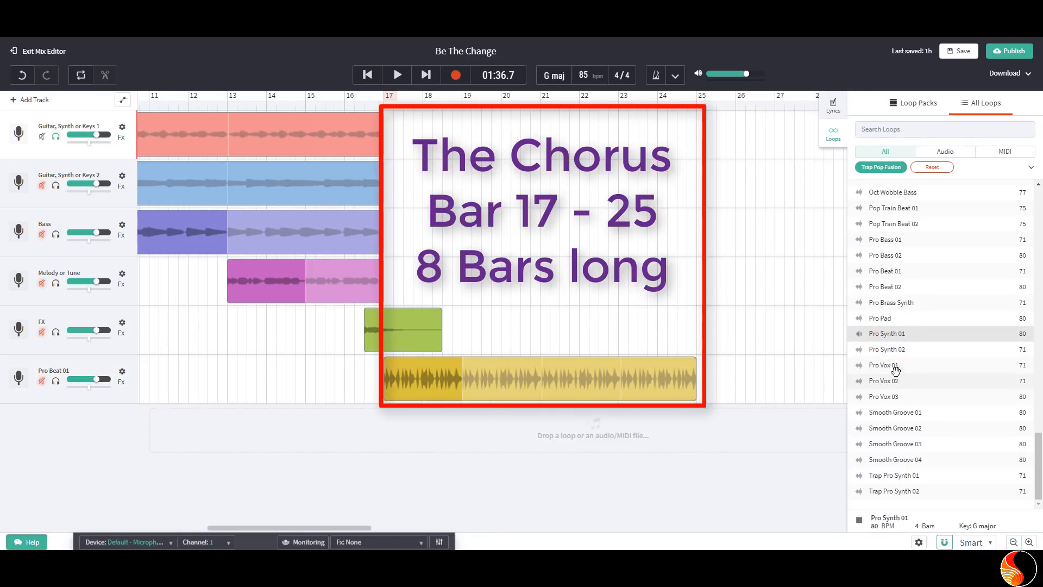
{"action": "left_click_drag", "start_coordinate": [878, 335], "coordinate": [393, 133]}
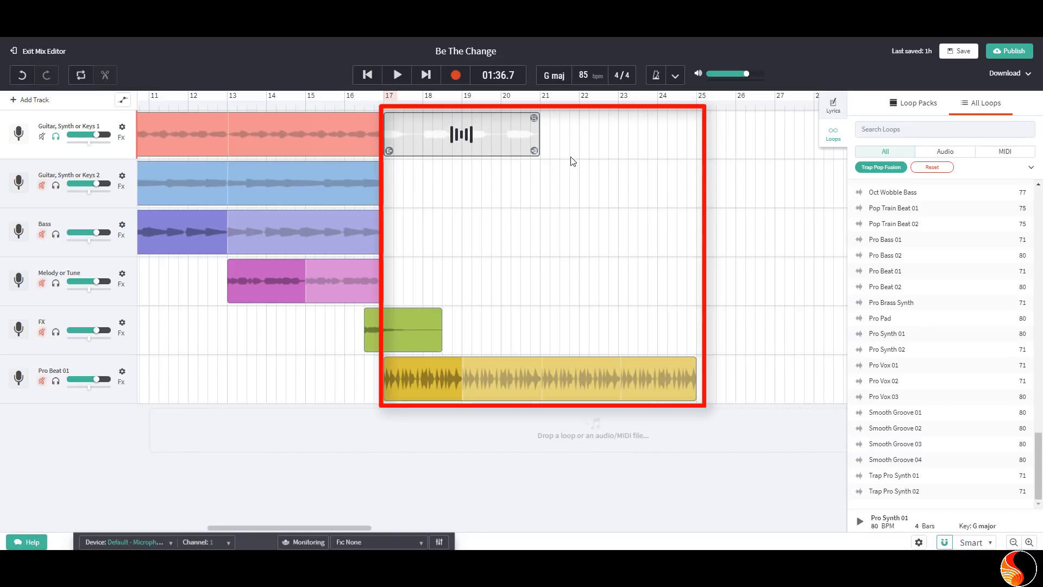
{"action": "left_click_drag", "start_coordinate": [536, 118], "coordinate": [691, 117]}
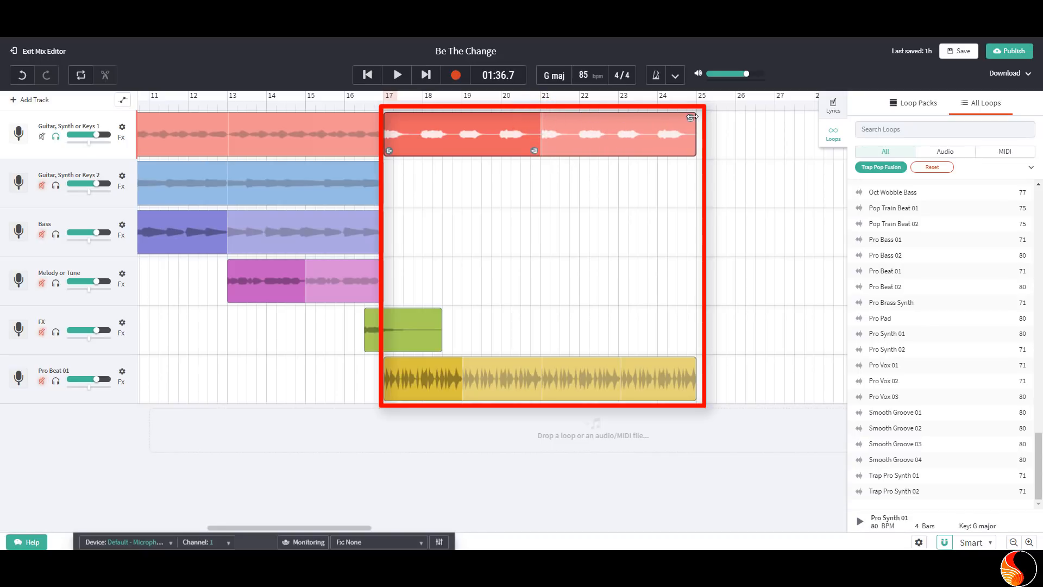
Play the mix from bar 17 and turn off solo on the Guitar, Synth or Keys 1 track to hear all tracks.
{"action": "left_click", "coordinate": [385, 100]}
{"action": "key", "text": "space"}
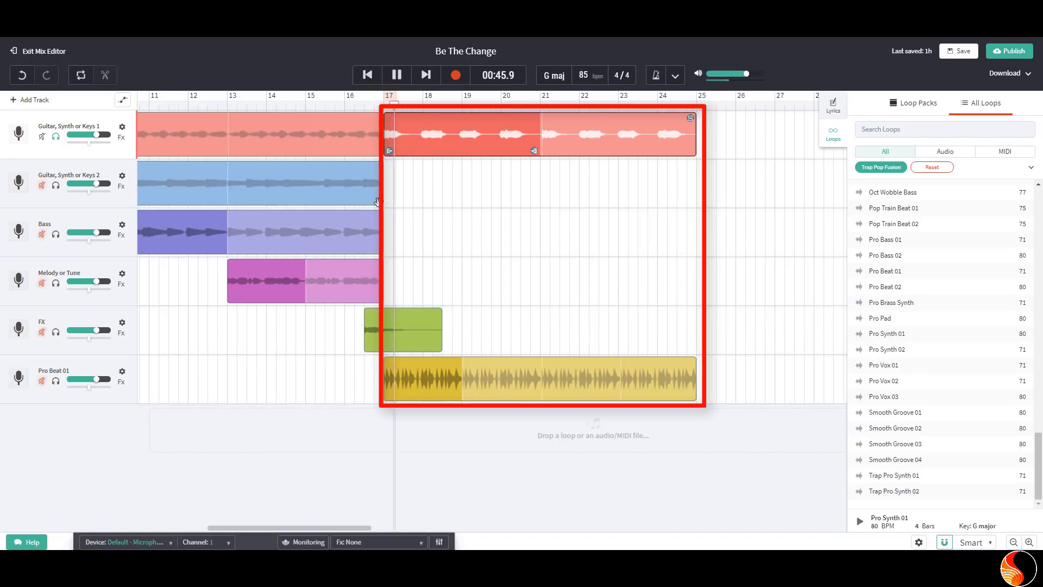
{"action": "key", "text": "space"}
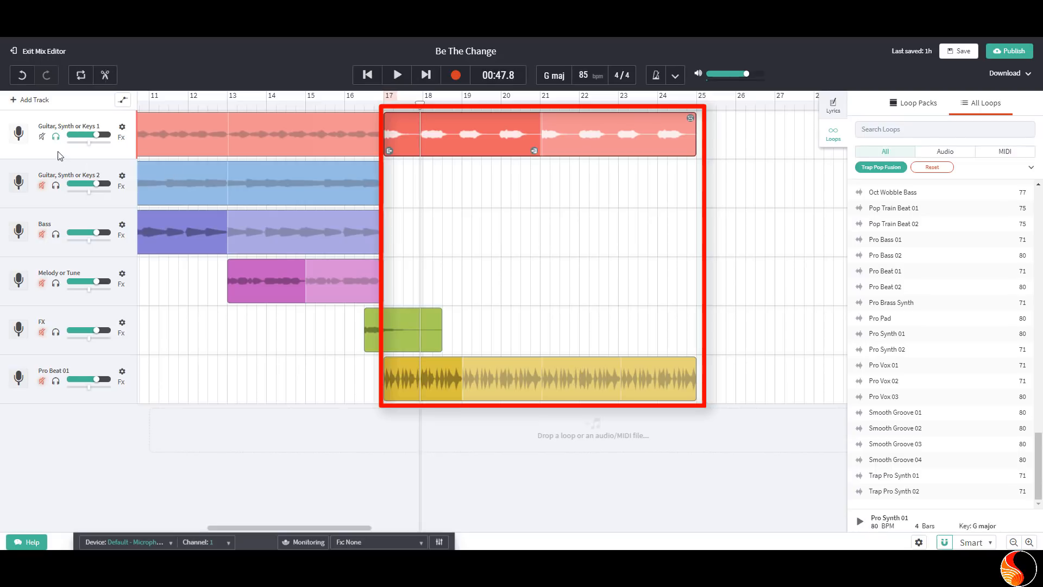
{"action": "left_click", "coordinate": [55, 136]}
{"action": "key", "text": "space"}
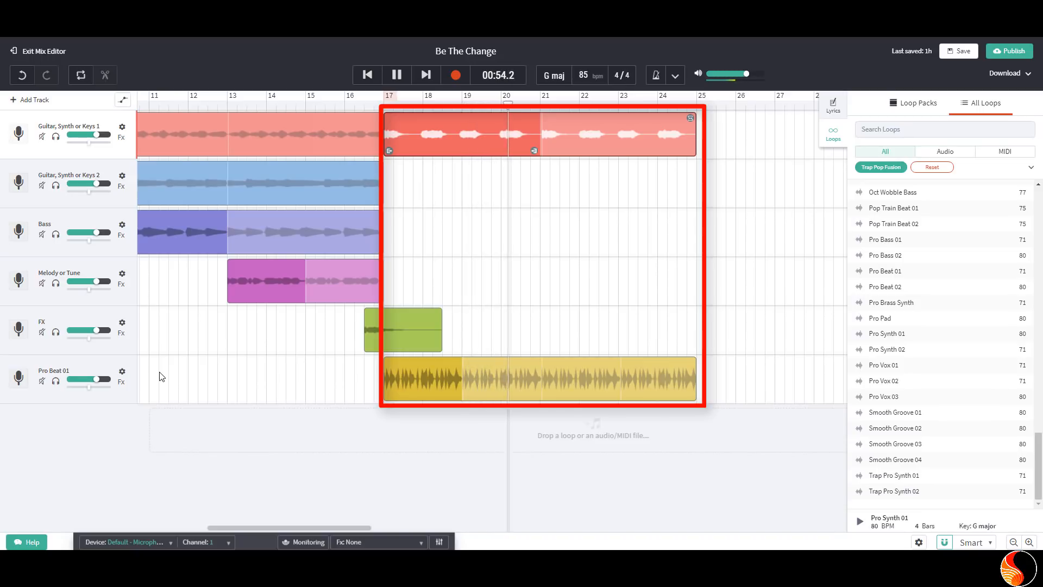
{"action": "key", "text": "space"}
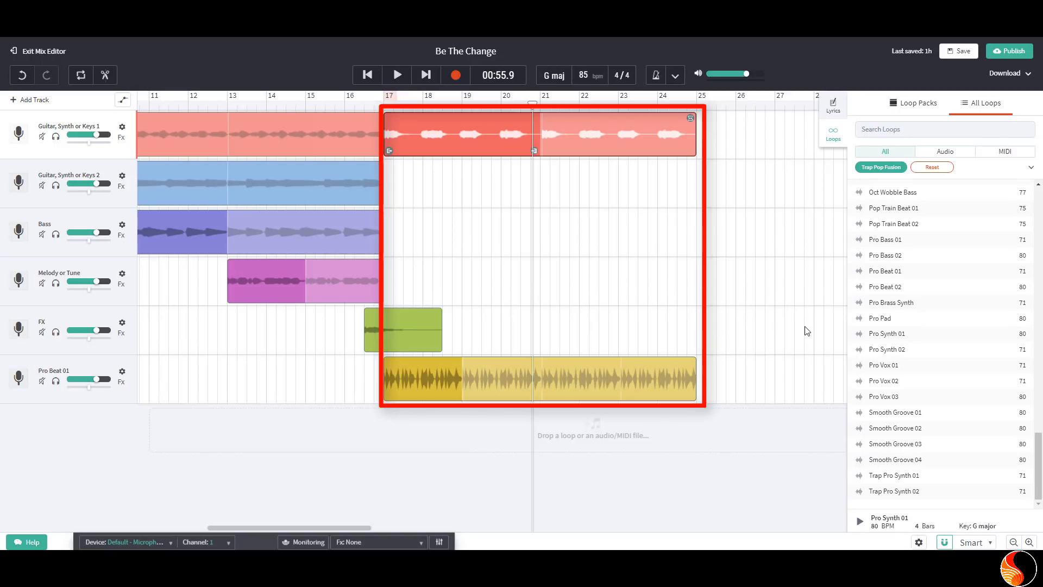
Preview the Pro Pad loop and add it to the Guitar, Synth or Keys 2 track, repeating from bar 17 to 25.
{"action": "left_click", "coordinate": [892, 320]}
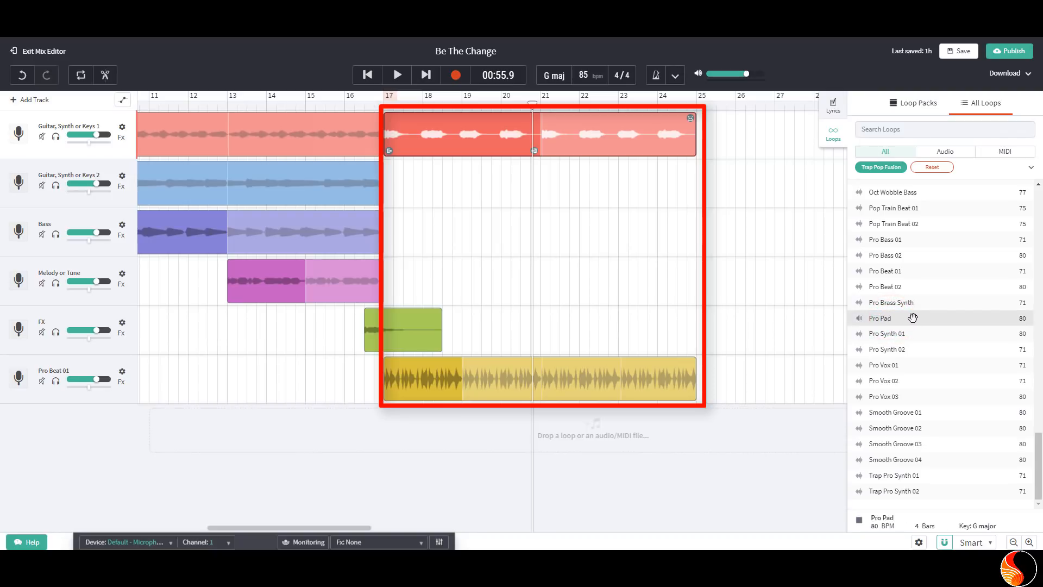
{"action": "left_click_drag", "start_coordinate": [912, 318], "coordinate": [392, 184]}
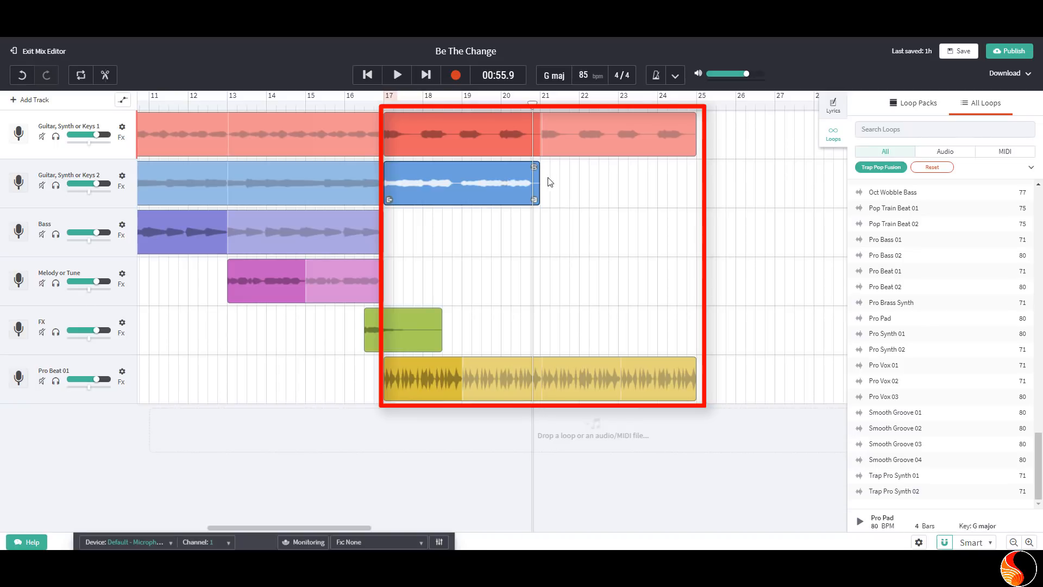
{"action": "left_click_drag", "start_coordinate": [536, 167], "coordinate": [689, 164]}
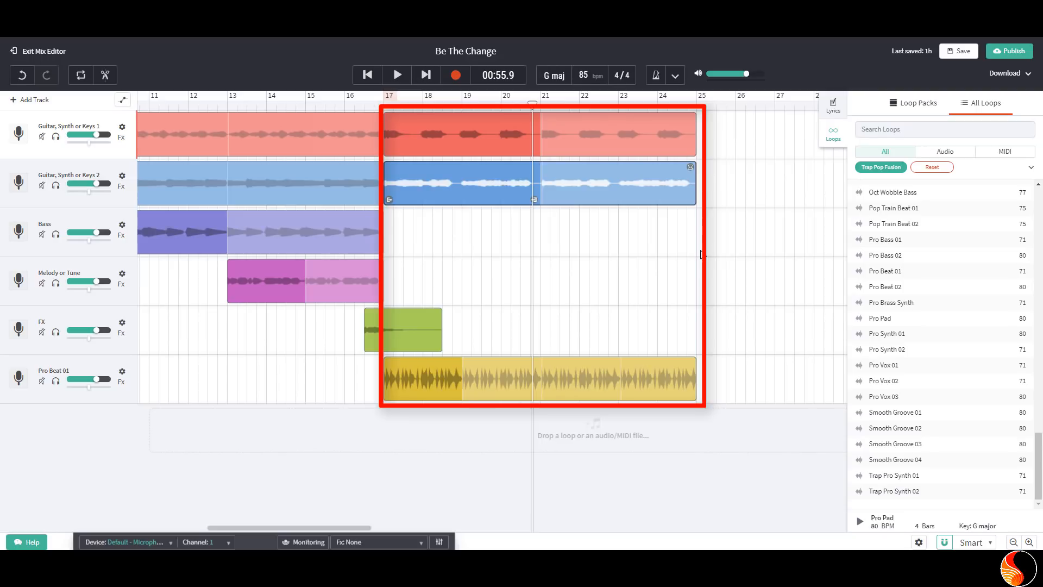
Compare the Pro Bass 01 and Pro Bass 02 loops and add Pro Bass 02 to the Bass track, repeating from bar 17 to 25.
{"action": "left_click", "coordinate": [889, 242]}
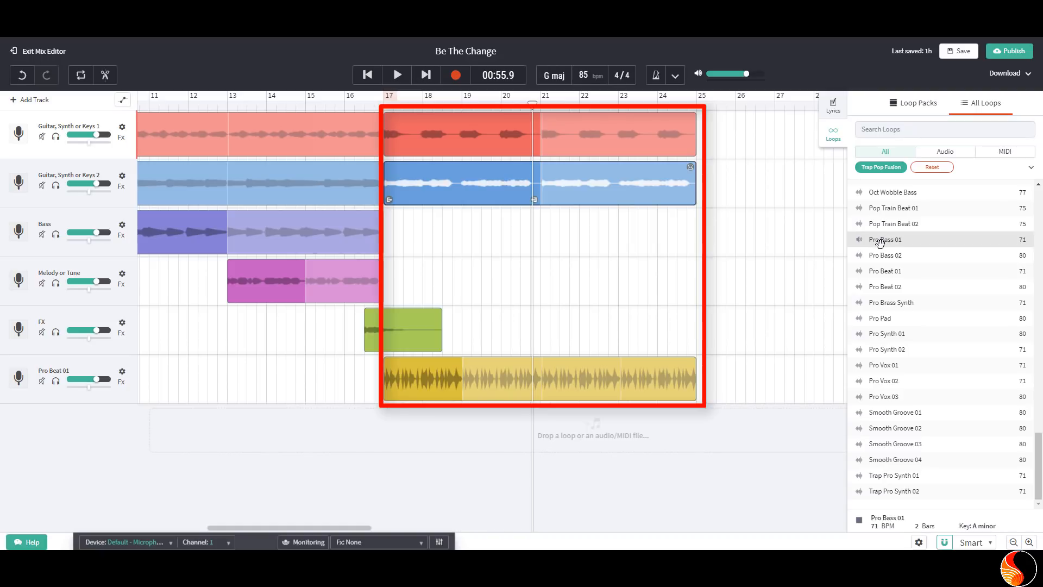
{"action": "left_click", "coordinate": [883, 256]}
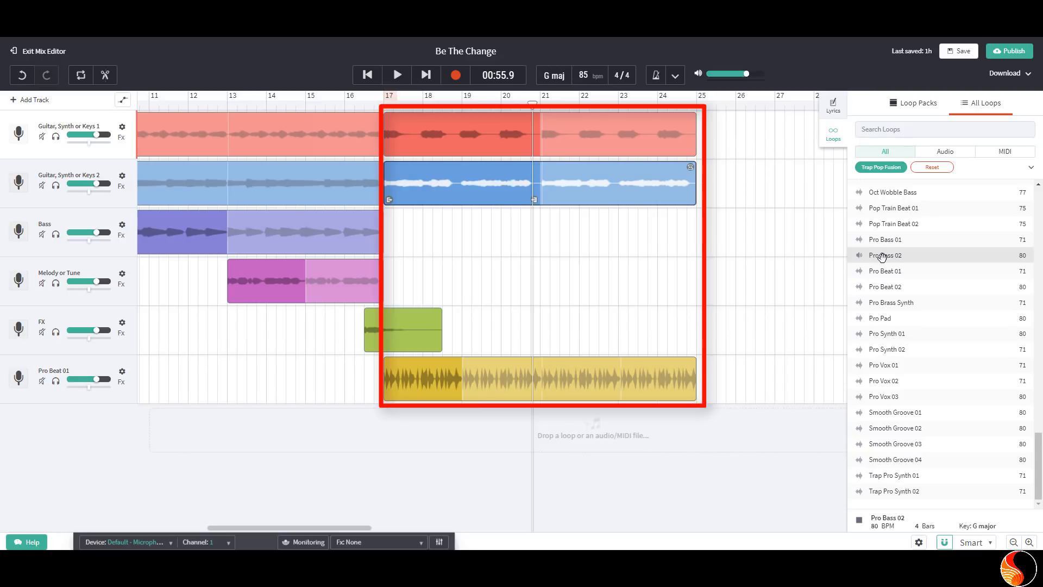
{"action": "left_click", "coordinate": [882, 257]}
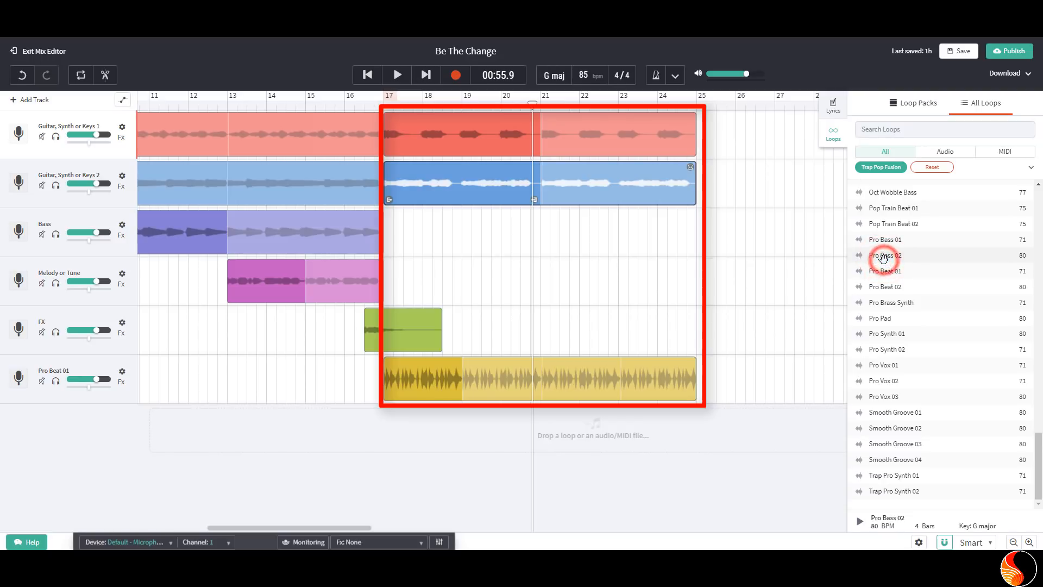
{"action": "left_click_drag", "start_coordinate": [884, 257], "coordinate": [389, 235]}
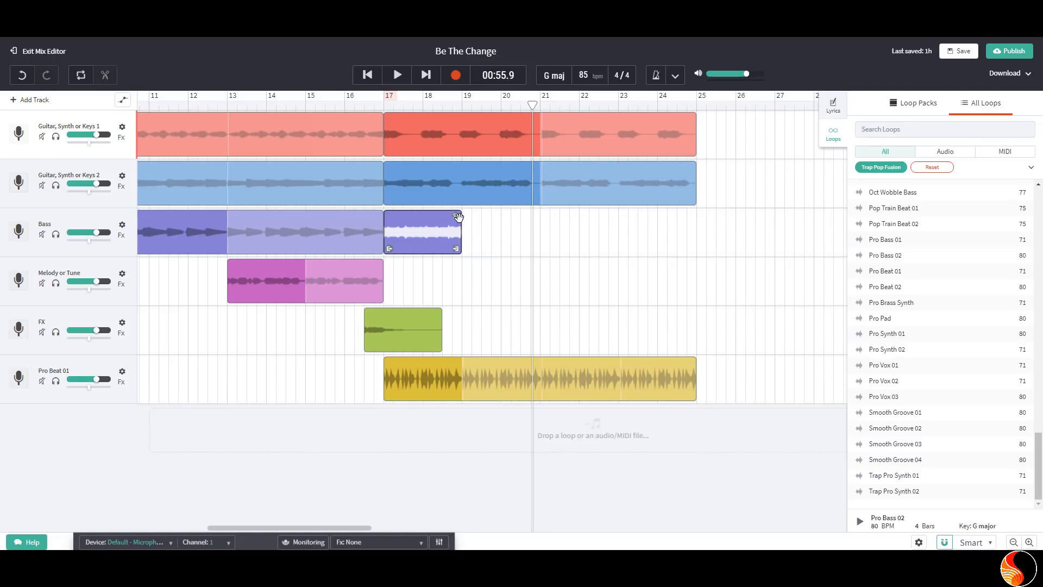
{"action": "left_click_drag", "start_coordinate": [456, 218], "coordinate": [693, 226]}
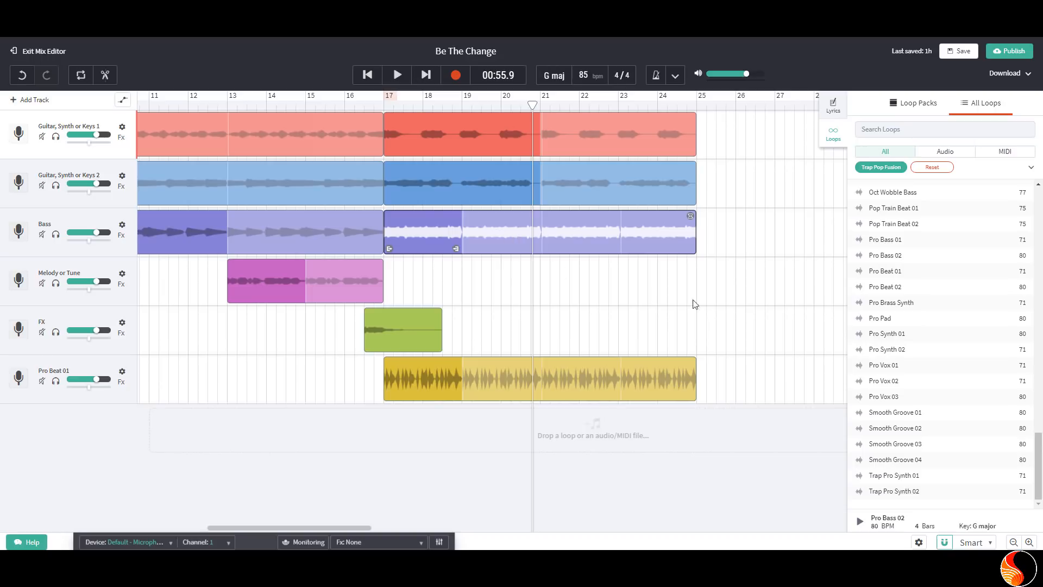
Compare the Pro Vox 01 and Pro Vox 02 loops and add Pro Vox 02 to the Melody or Tune track, repeating from bar 17 to 25.
{"action": "left_click", "coordinate": [883, 365]}
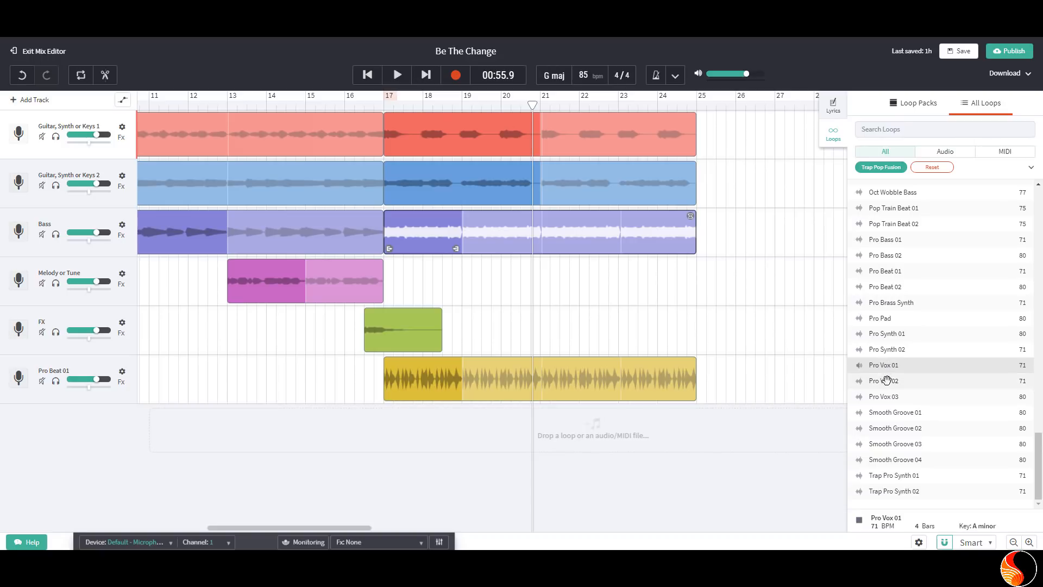
{"action": "left_click", "coordinate": [886, 380]}
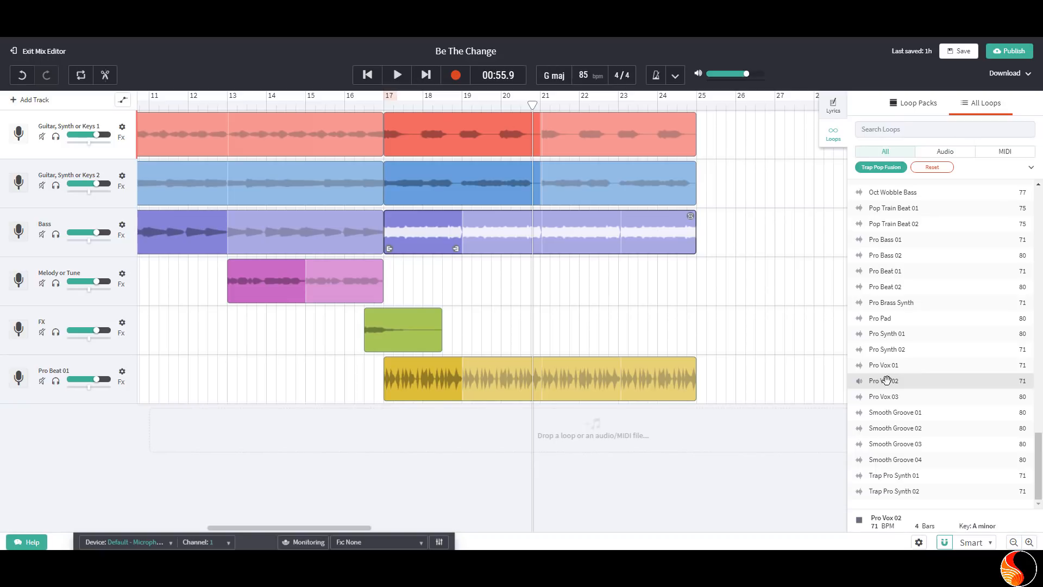
{"action": "left_click", "coordinate": [887, 379]}
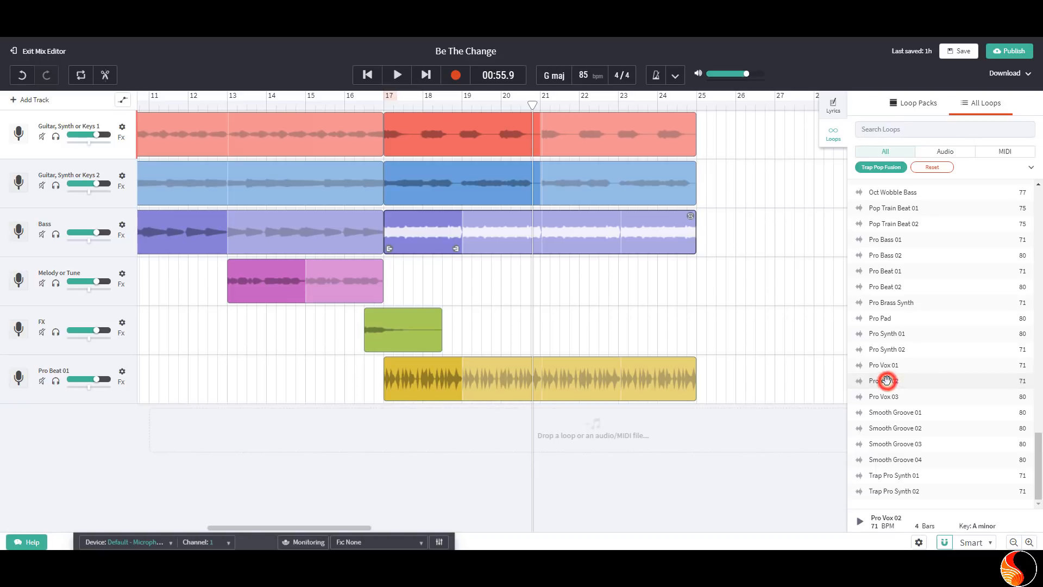
{"action": "left_click_drag", "start_coordinate": [878, 381], "coordinate": [399, 284]}
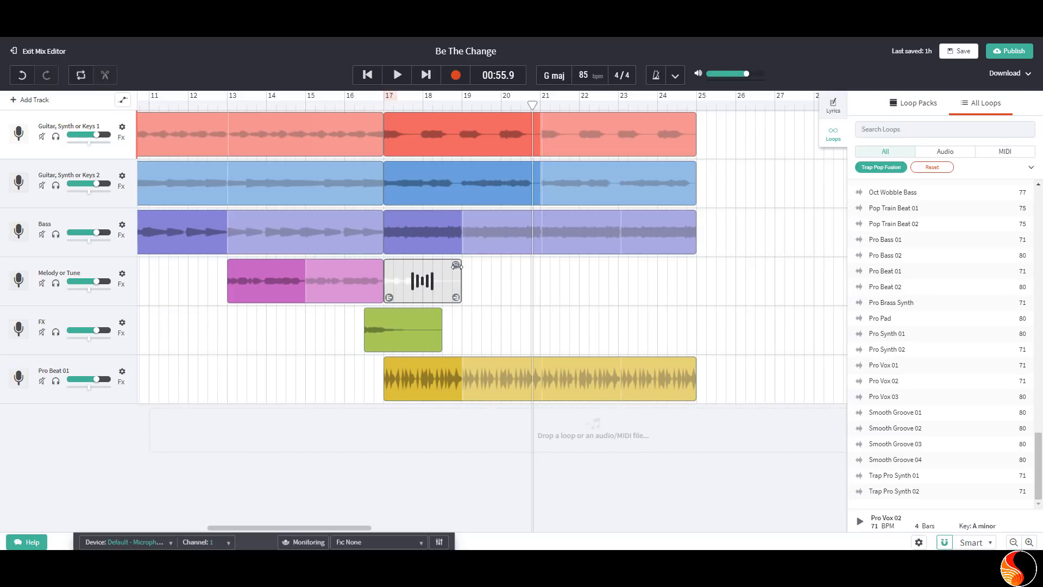
{"action": "left_click_drag", "start_coordinate": [456, 266], "coordinate": [686, 263]}
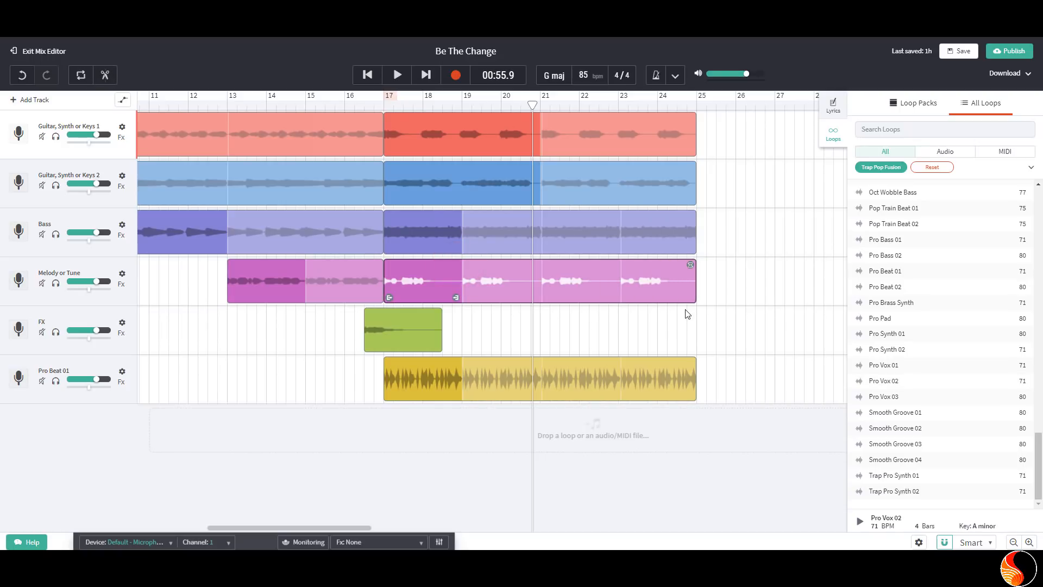
Play back the finished eight-bar chorus from bar 17.
{"action": "left_click", "coordinate": [382, 106]}
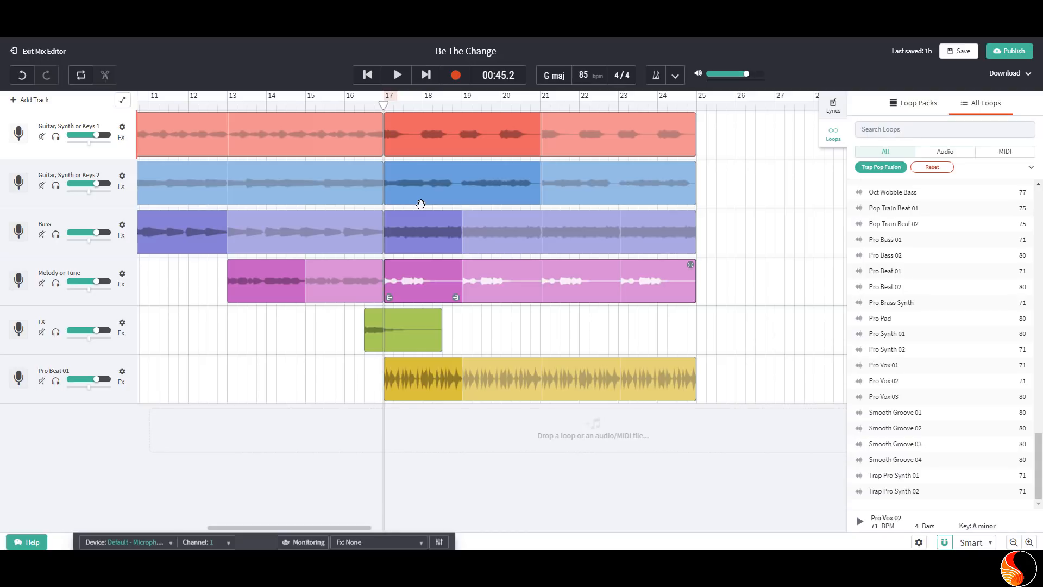
{"action": "left_click", "coordinate": [398, 78]}
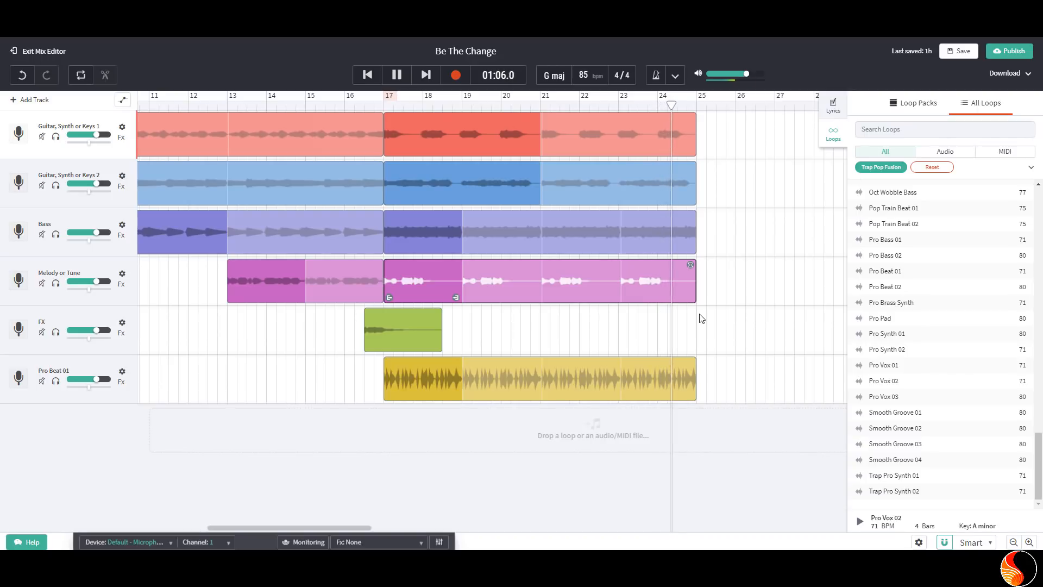
Play the whole song from the beginning to the end of the chorus with the loop library closed, and stop playback there.
{"action": "left_click", "coordinate": [728, 209]}
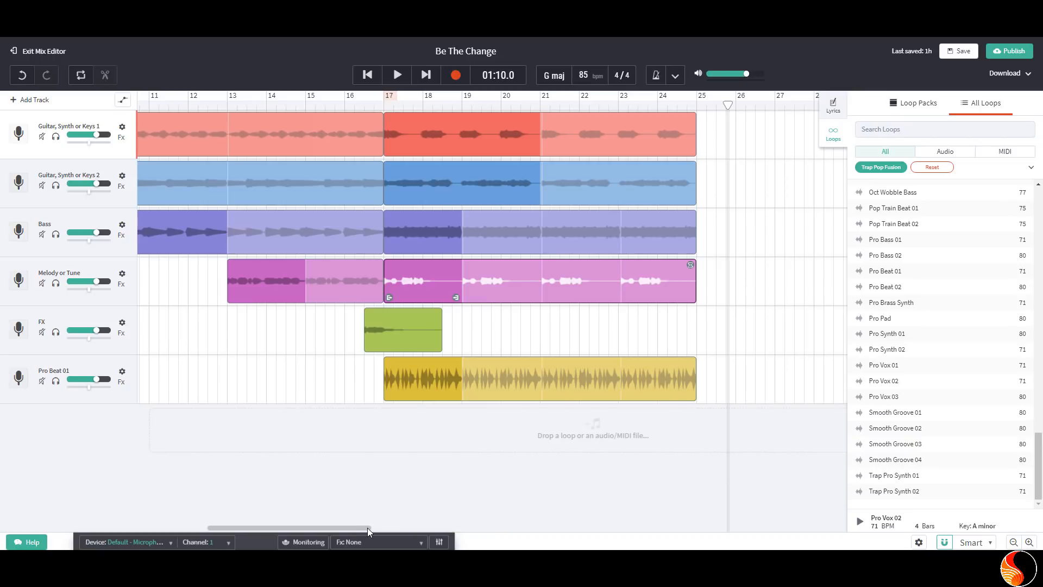
{"action": "left_click_drag", "start_coordinate": [367, 527], "coordinate": [330, 522]}
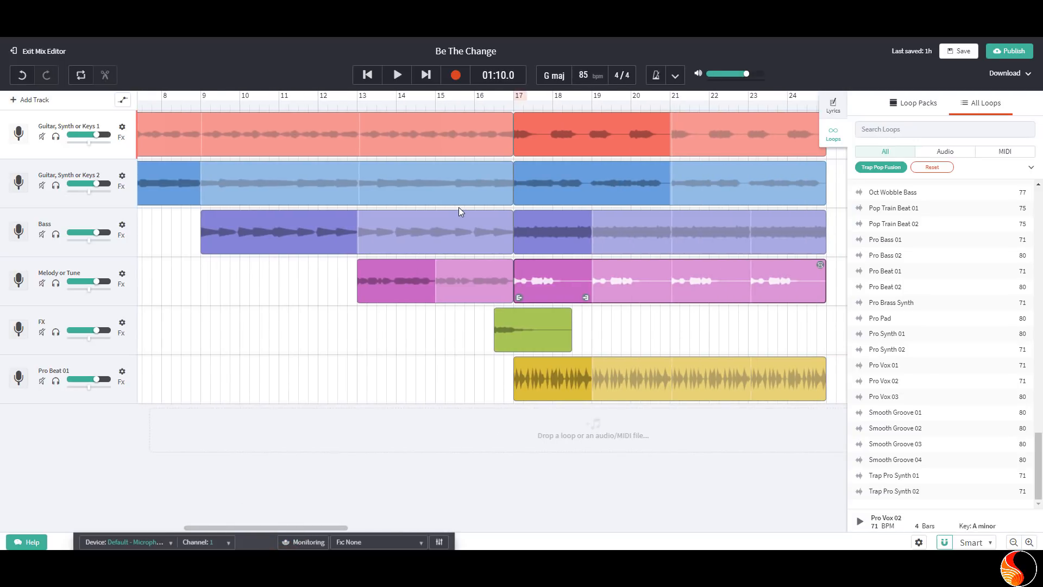
{"action": "left_click", "coordinate": [368, 76]}
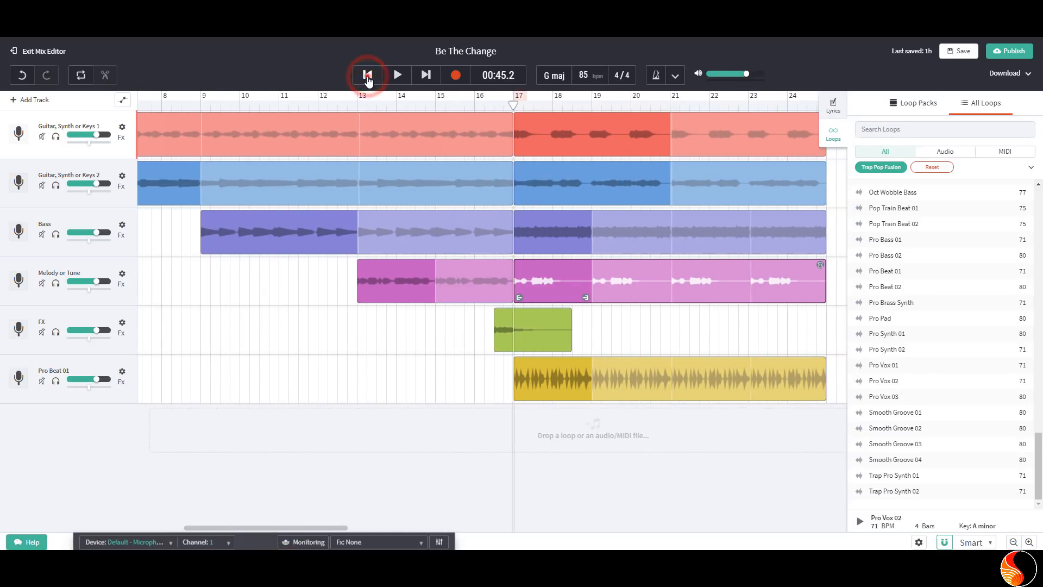
{"action": "left_click", "coordinate": [368, 76]}
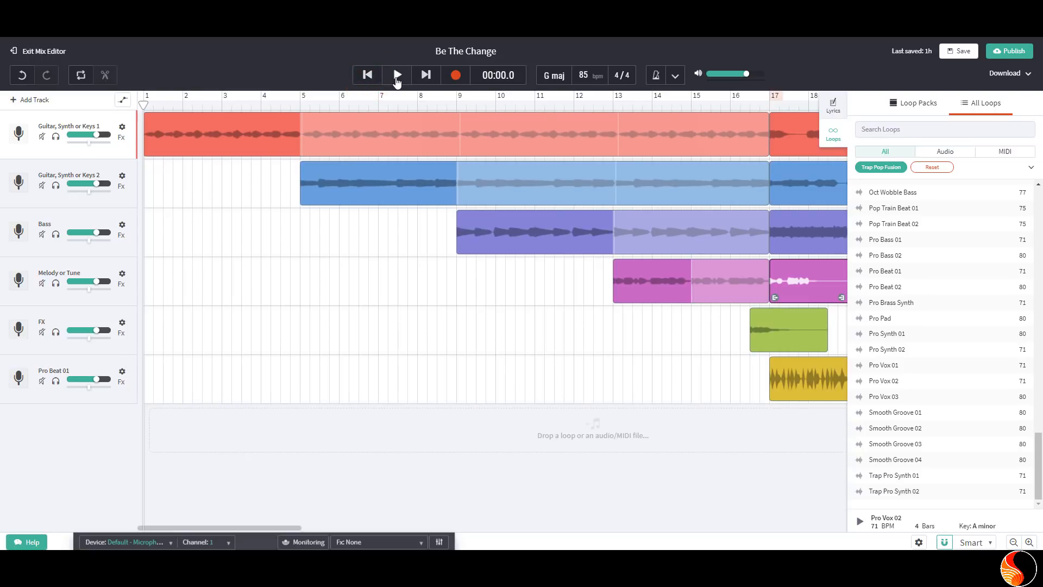
{"action": "left_click", "coordinate": [396, 78]}
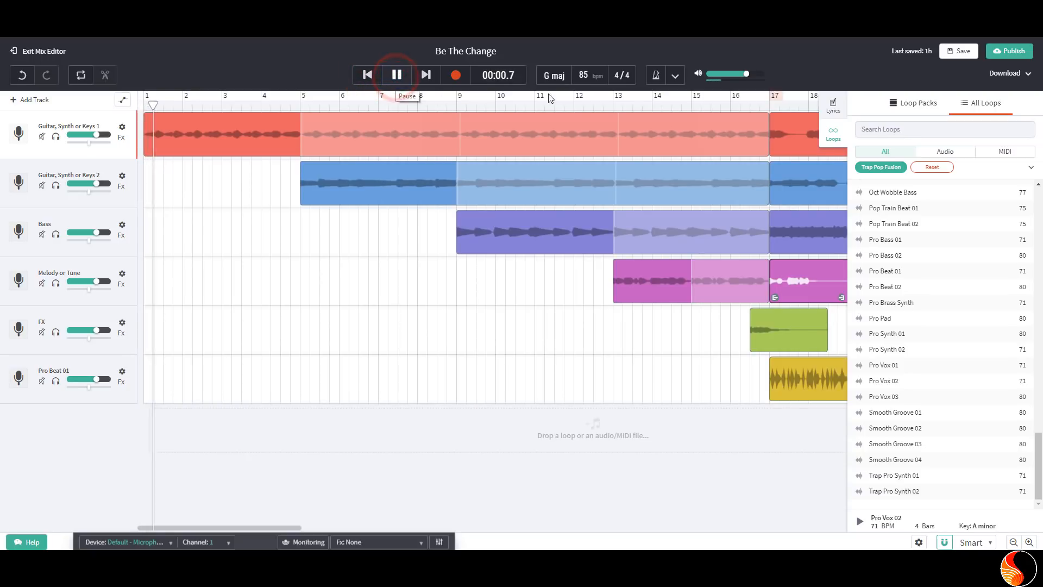
{"action": "left_click", "coordinate": [836, 144]}
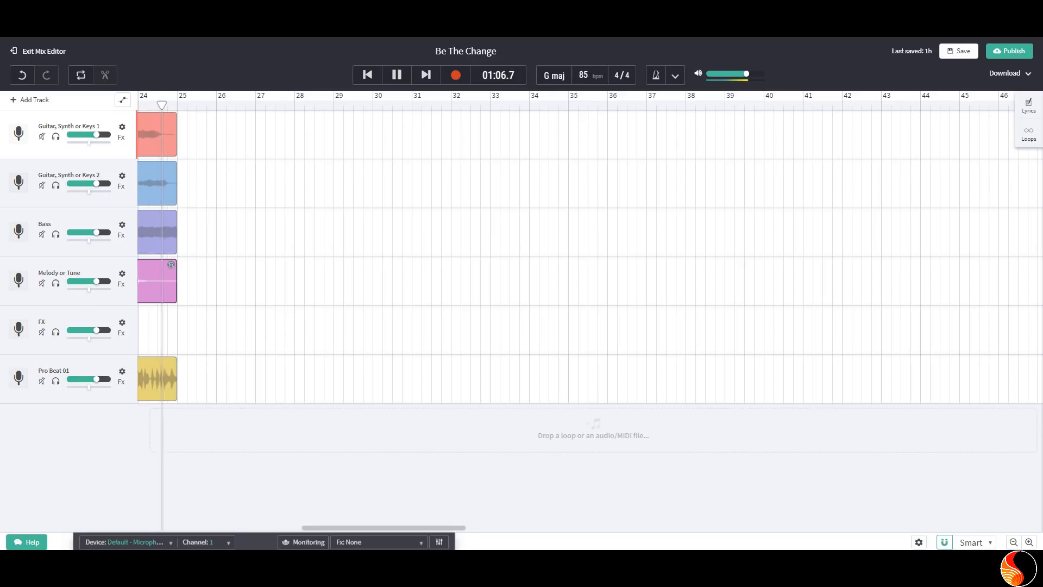
{"action": "left_click", "coordinate": [402, 75]}
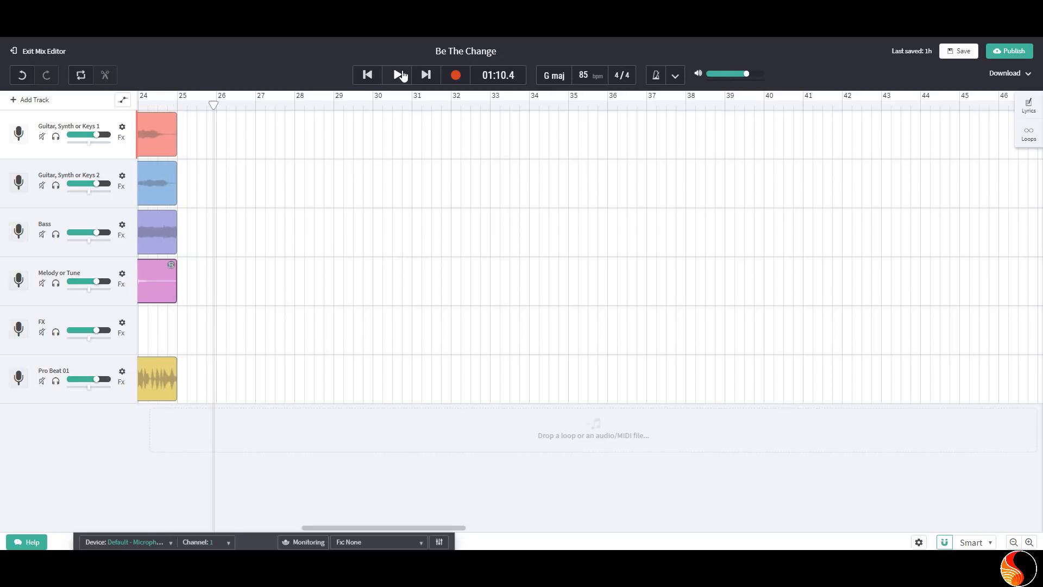